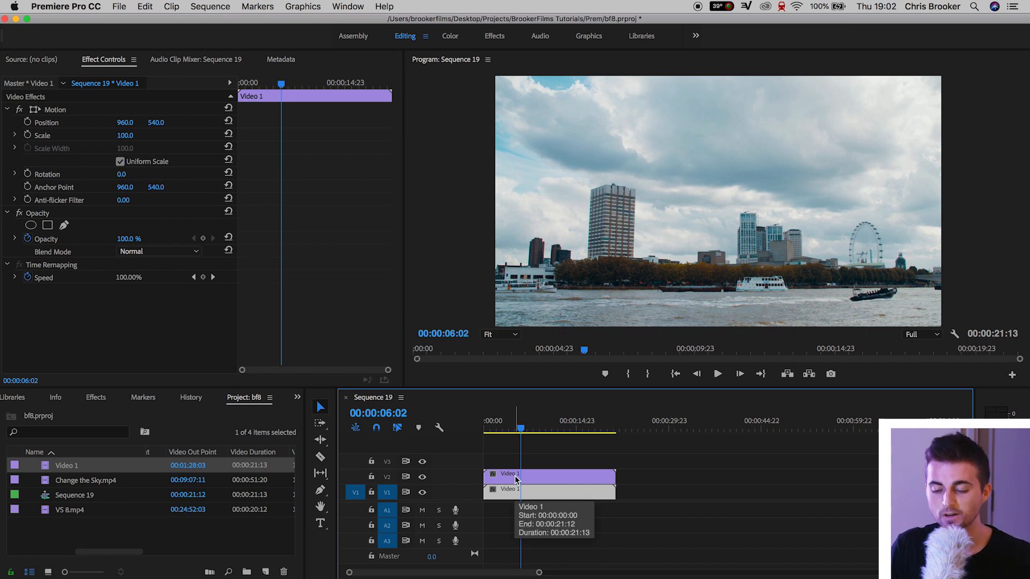
Step: Add a free-draw Bezier opacity mask to the upper Video 1 clip on V2
left_click(516, 478)
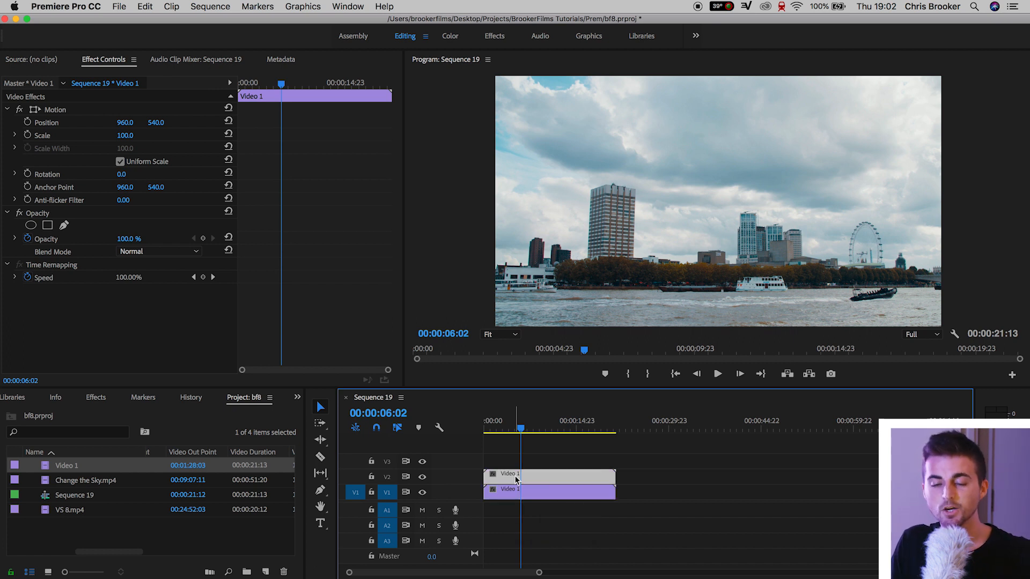
left_click(499, 495)
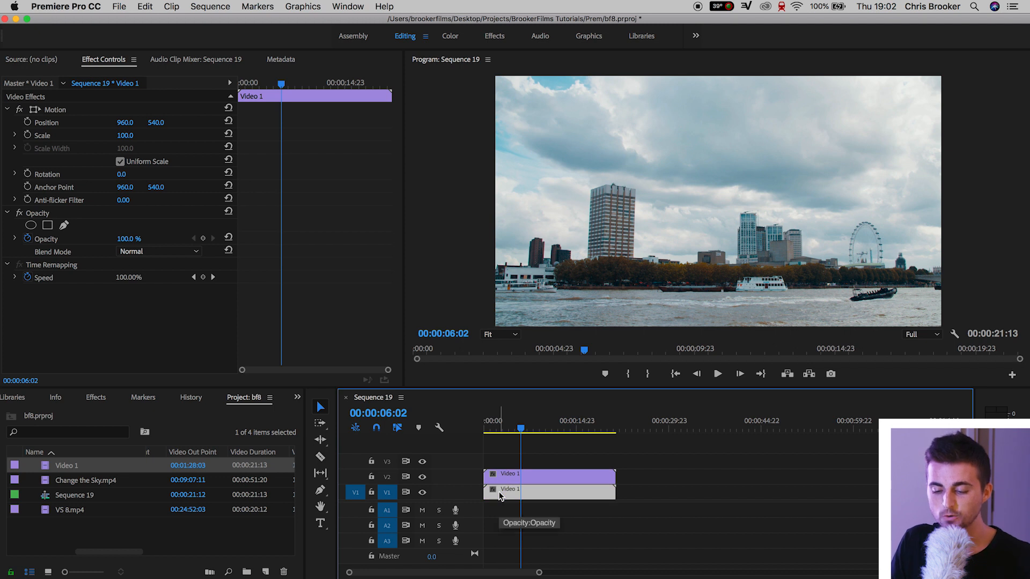
left_click(514, 478)
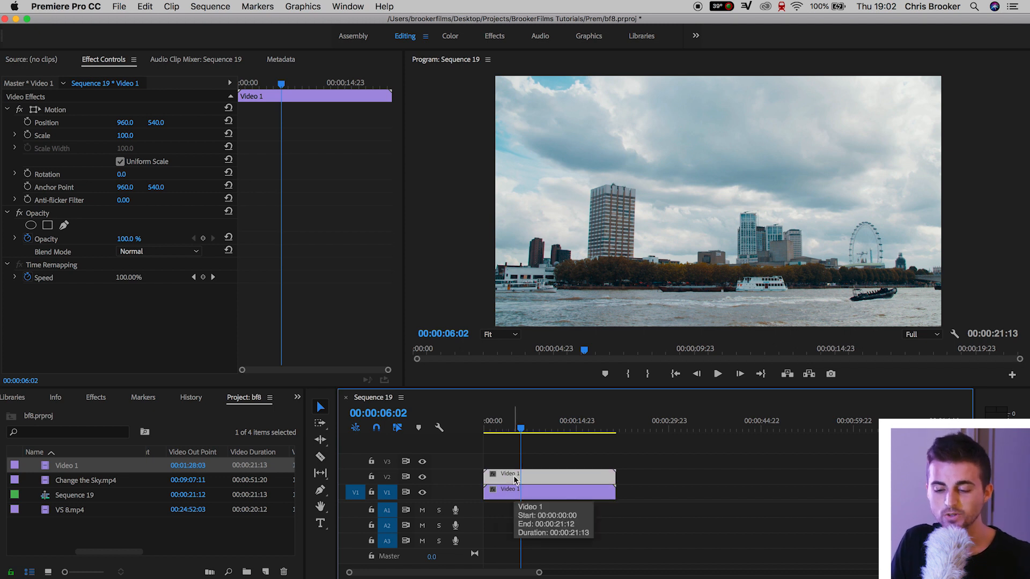
left_click(501, 334)
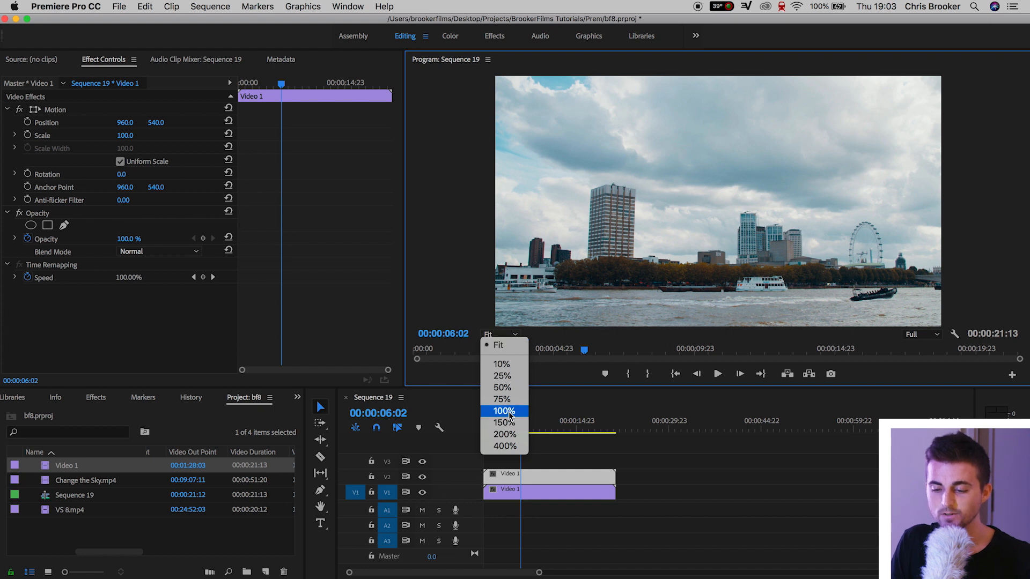
left_click(505, 435)
left_click_drag(687, 324, 585, 324)
left_click_drag(1023, 180, 1018, 197)
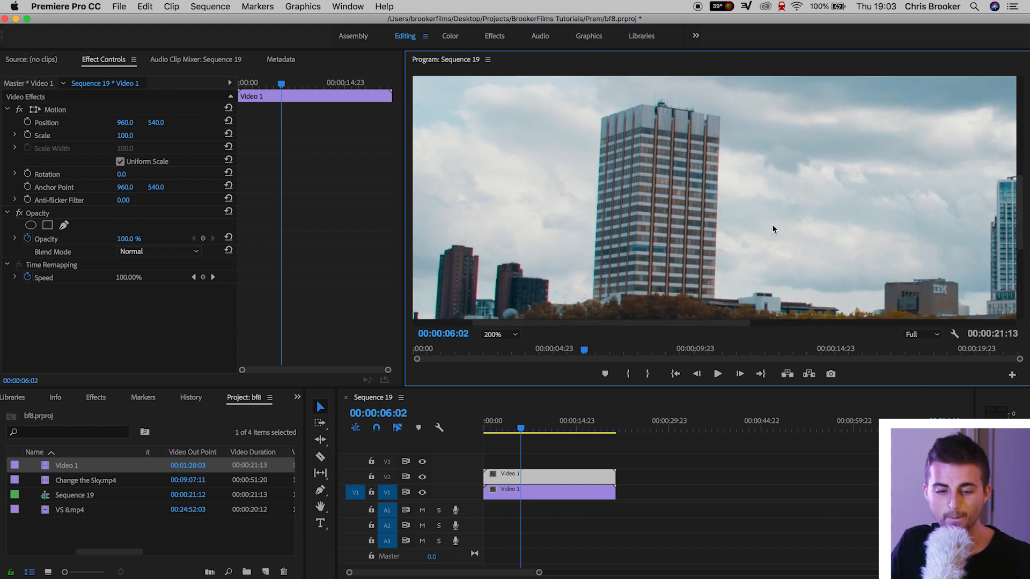
left_click(43, 215)
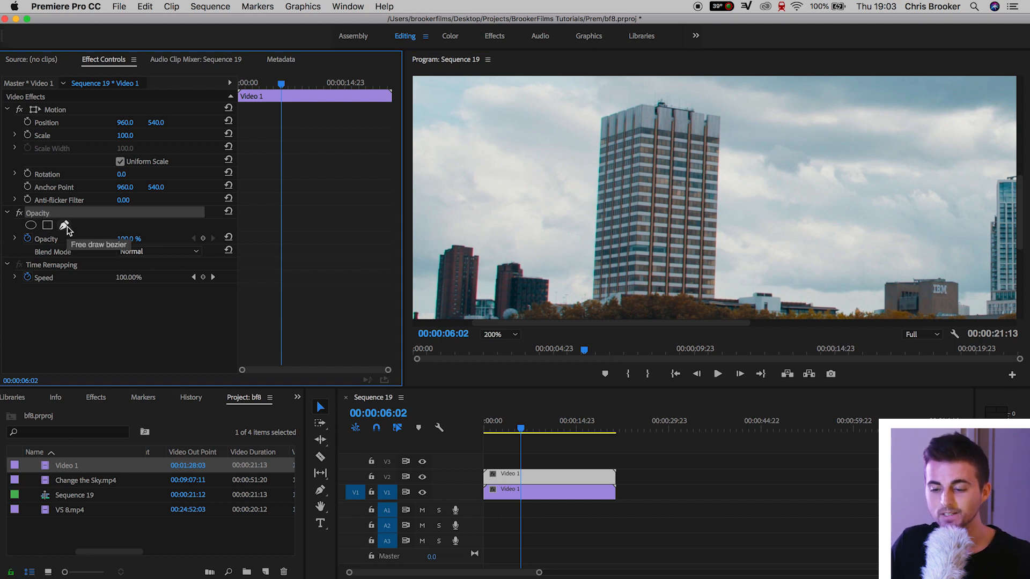
left_click(64, 225)
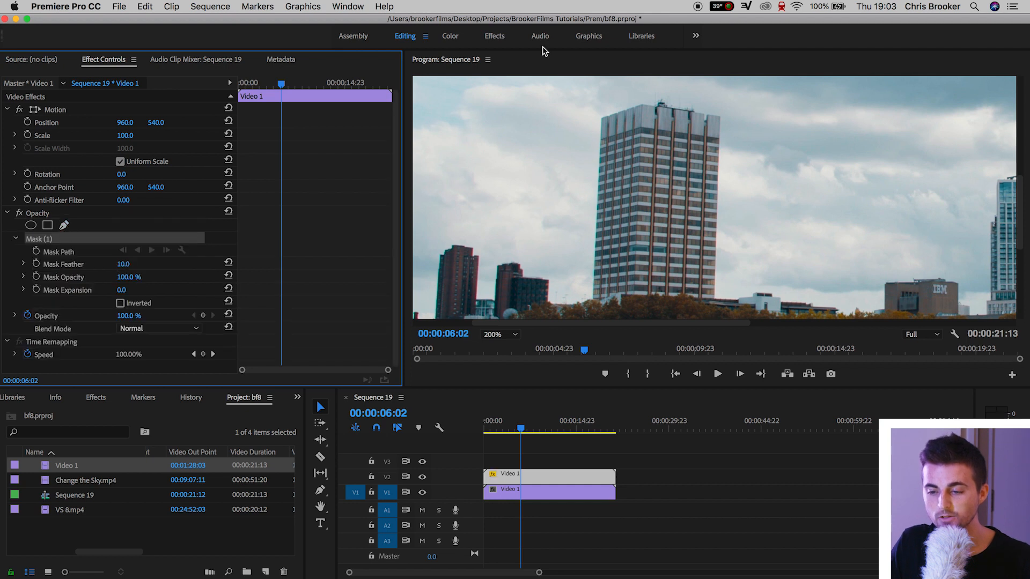
Step: Outline the tall building with straight mask segments and close the mask path at its first point
left_click(601, 120)
left_click(644, 104)
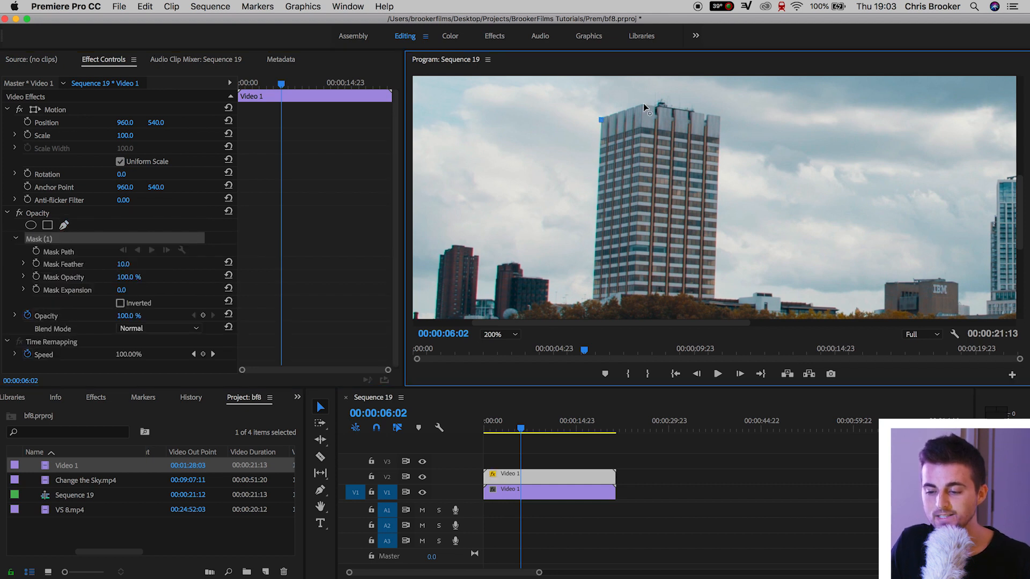
left_click(721, 117)
left_click(717, 296)
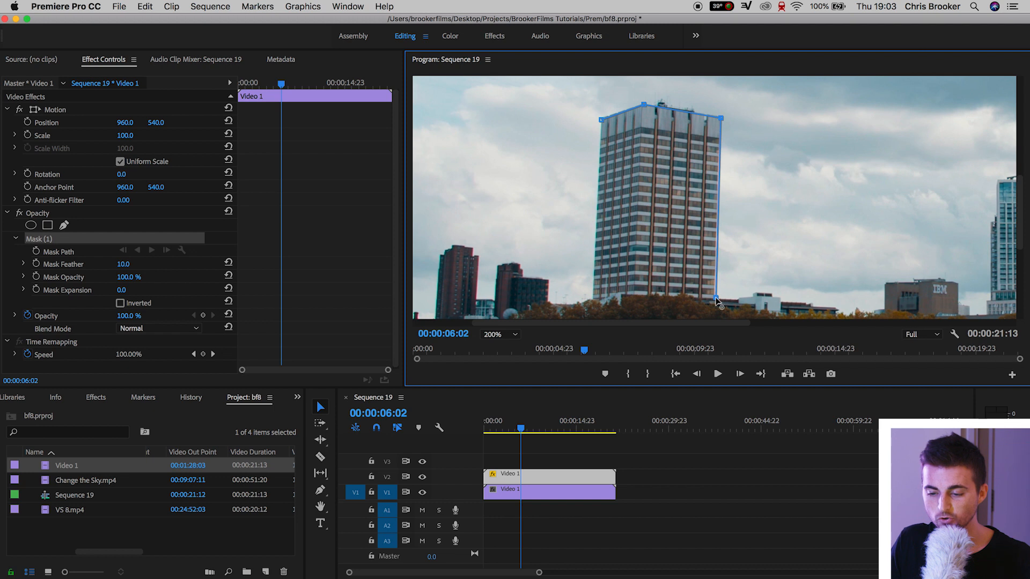
left_click(634, 293)
left_click(595, 299)
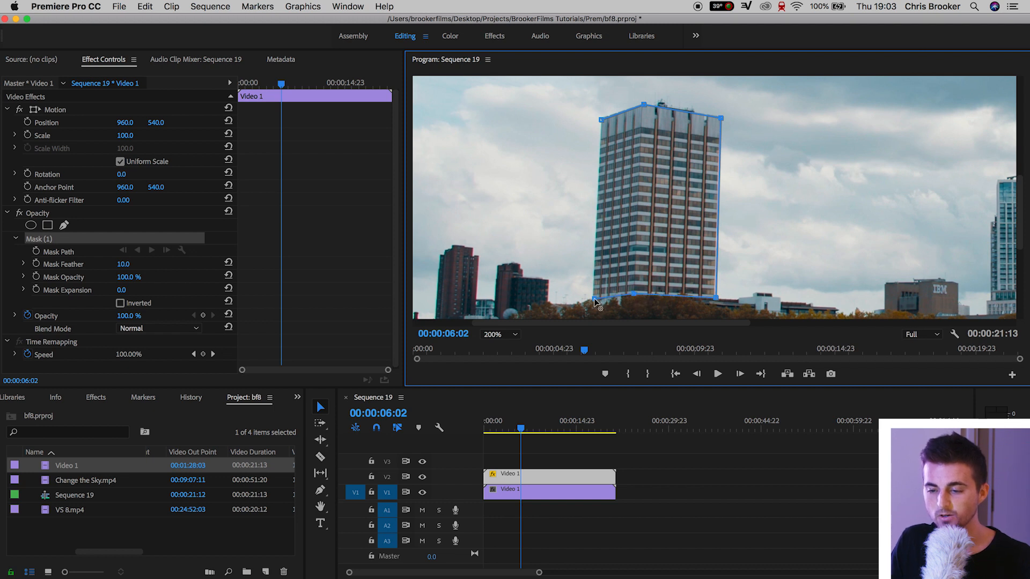
left_click(601, 120)
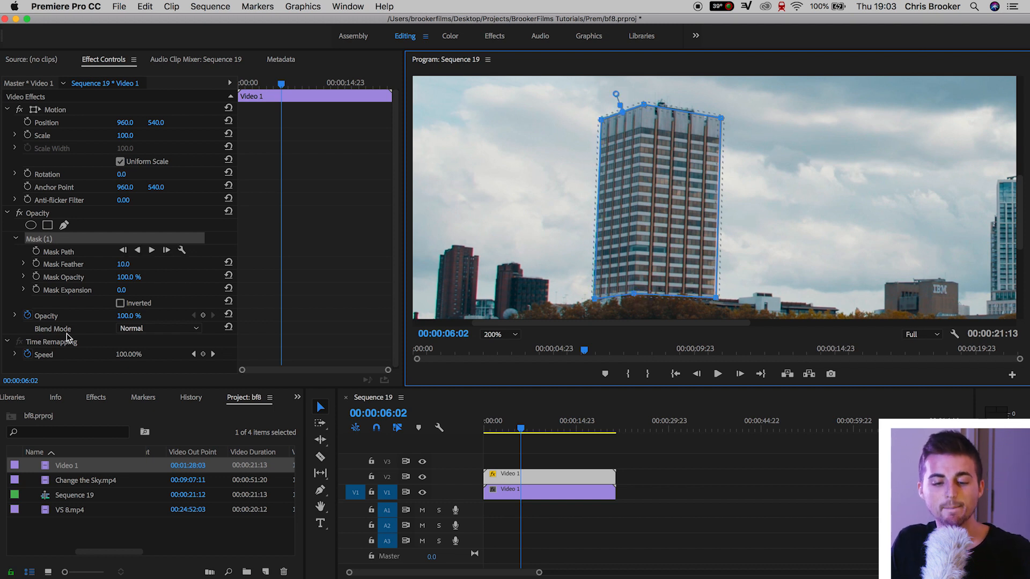
Step: Set the building mask's Mask Feather to 0
left_click(64, 255)
left_click_drag(123, 268, 117, 268)
left_click_drag(181, 268, 209, 268)
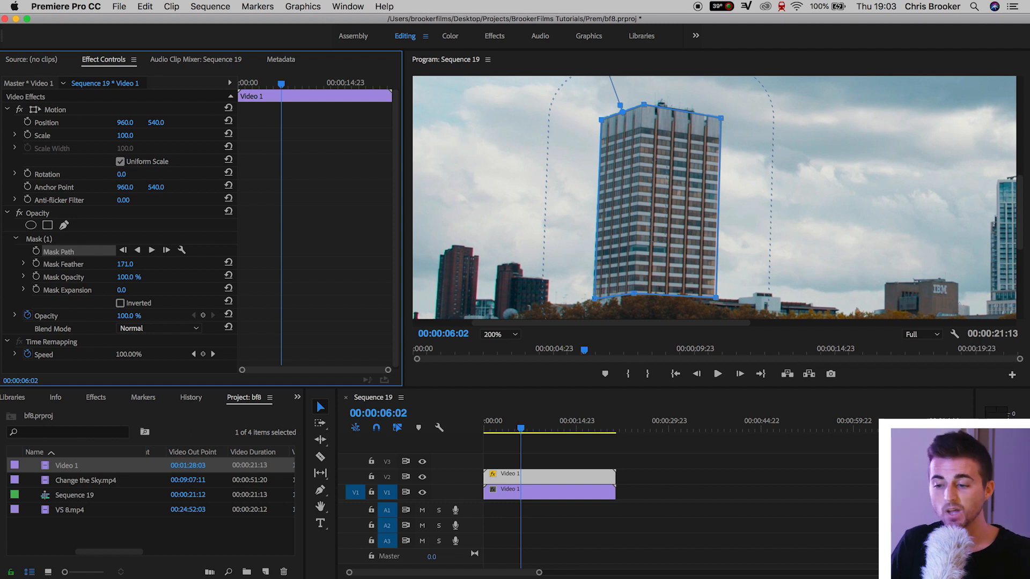
left_click_drag(171, 264, 117, 264)
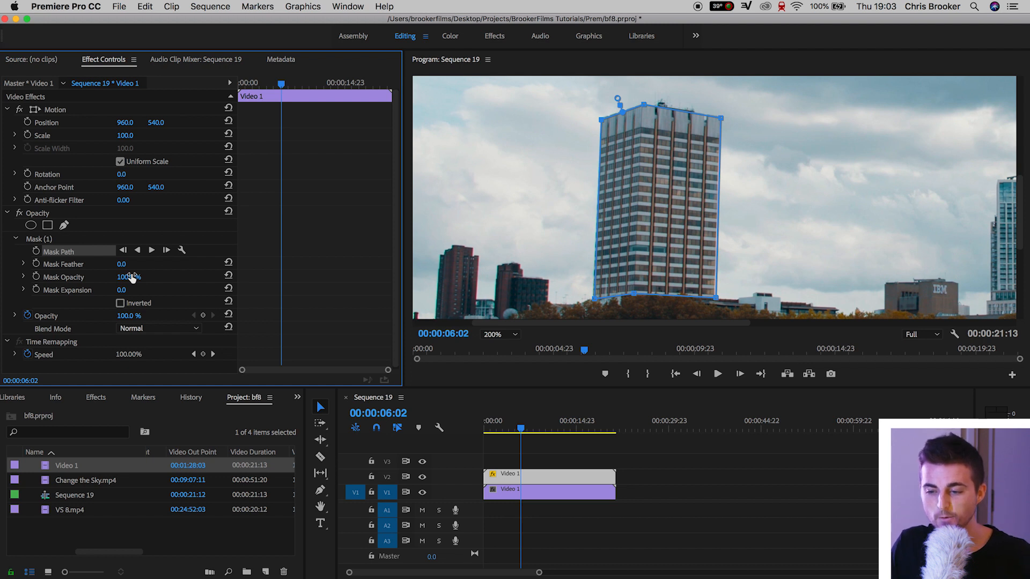
left_click_drag(645, 105, 648, 102)
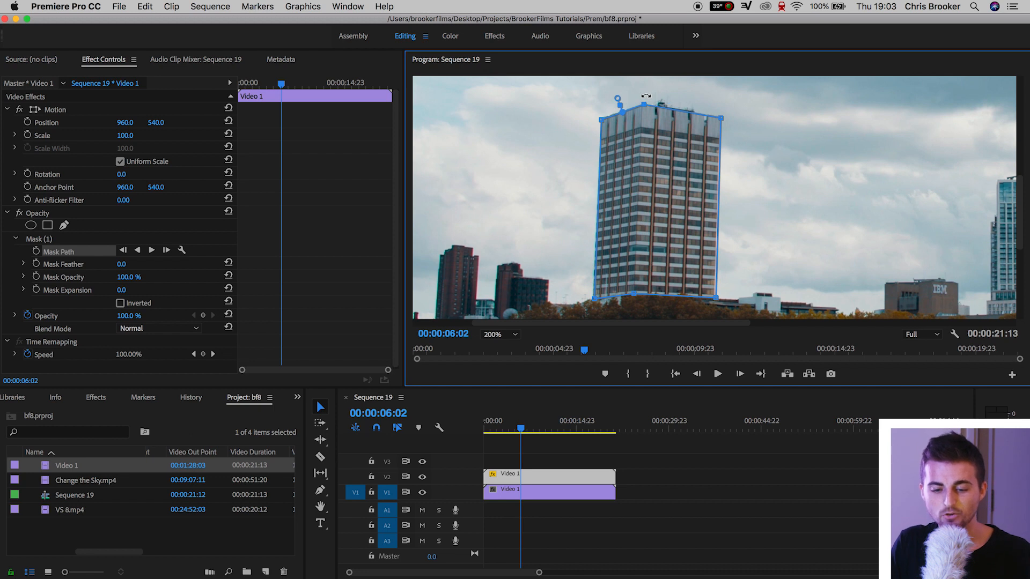
mouse_move(122, 292)
left_mouse_down()
mouse_move(146, 291)
mouse_move(113, 292)
left_mouse_up()
Step: Find the RGB Curves effect and apply it to the masked Video 1 clip on V2
left_click(499, 334)
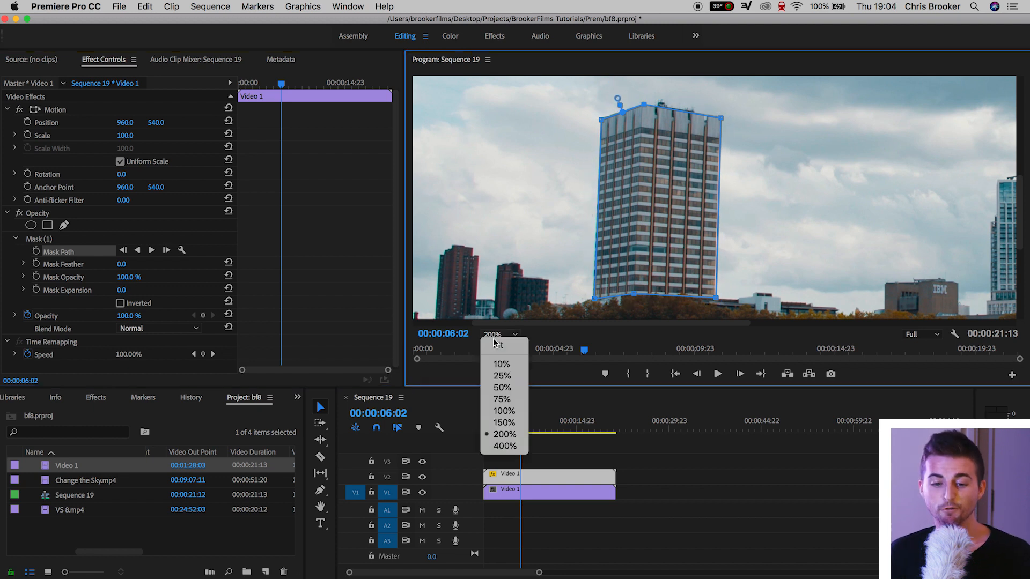
left_click(496, 346)
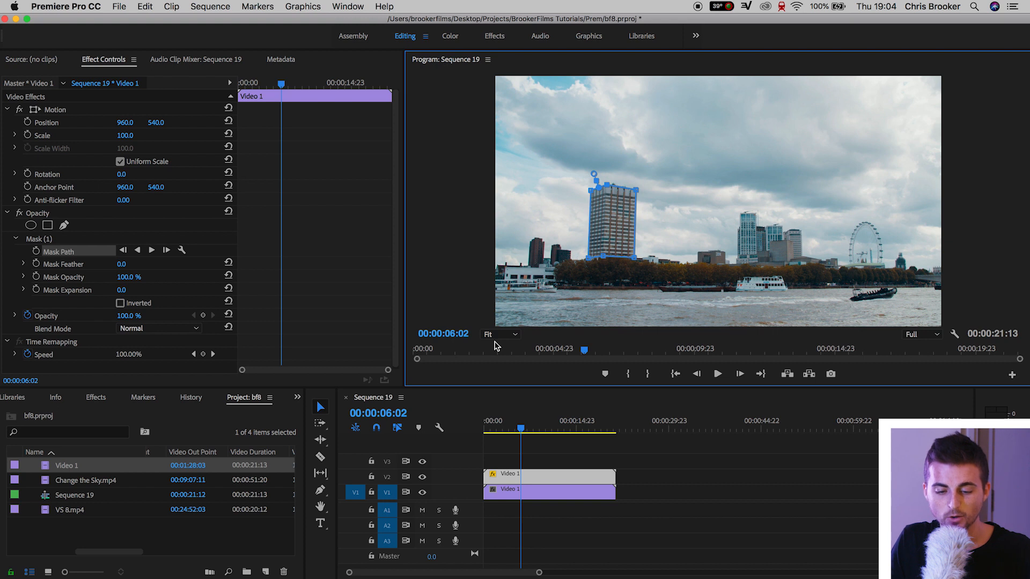
left_click(96, 397)
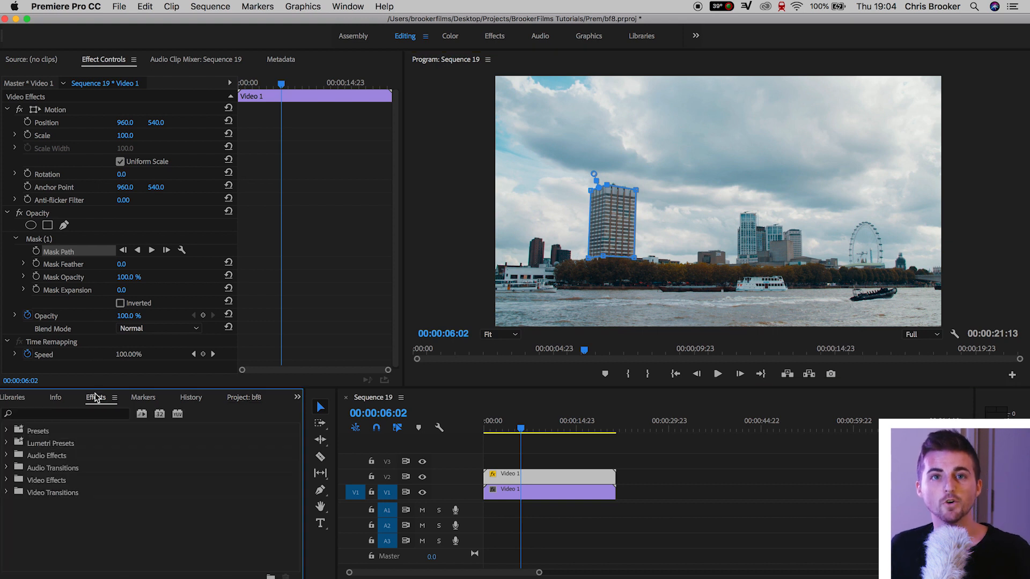
left_click(68, 414)
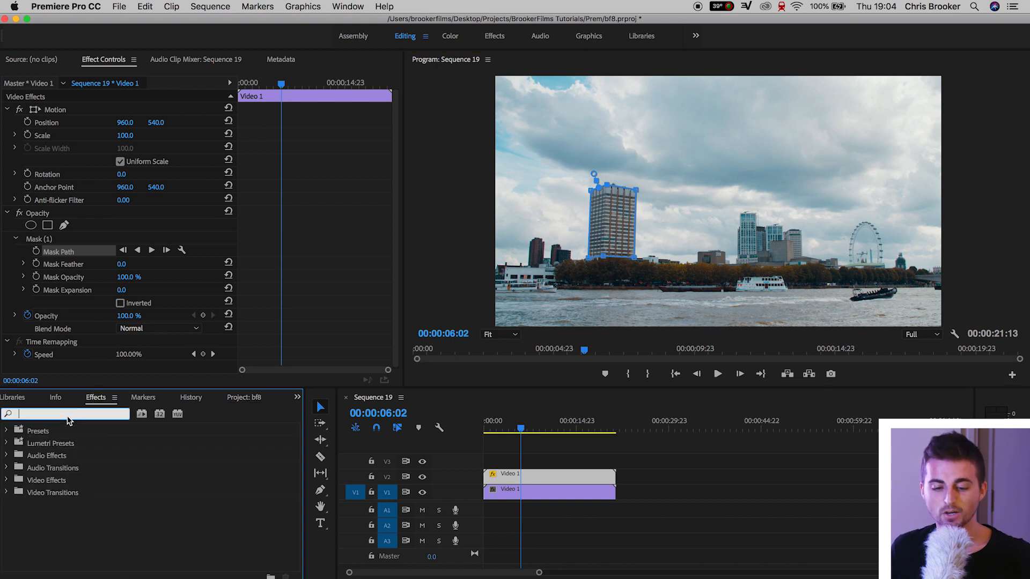
type("curv")
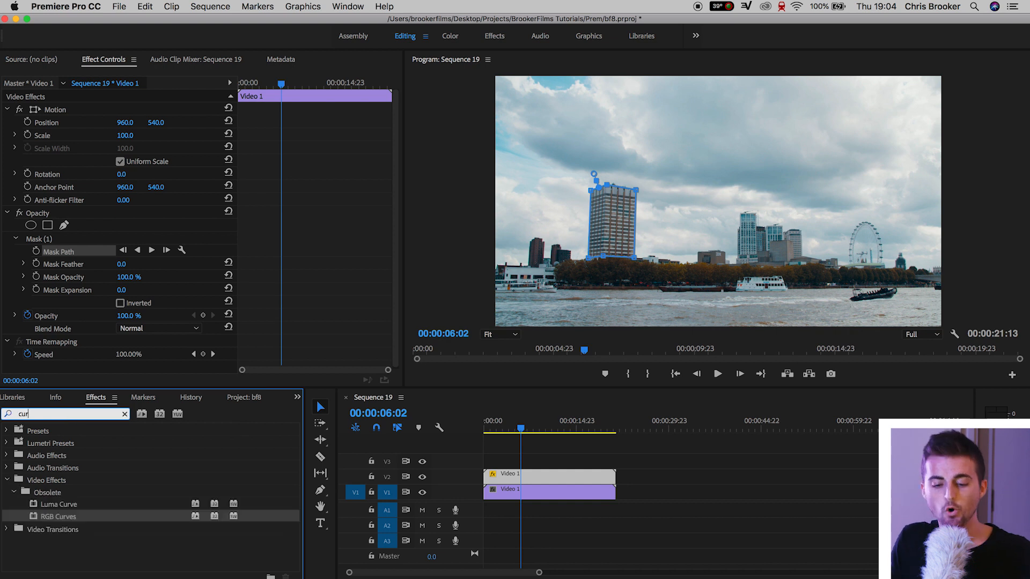
left_click(63, 518)
left_click_drag(75, 516, 505, 478)
Step: Adjust the individual color curves in RGB Curves to turn the masked building red
scroll(321, 297, "down", 6)
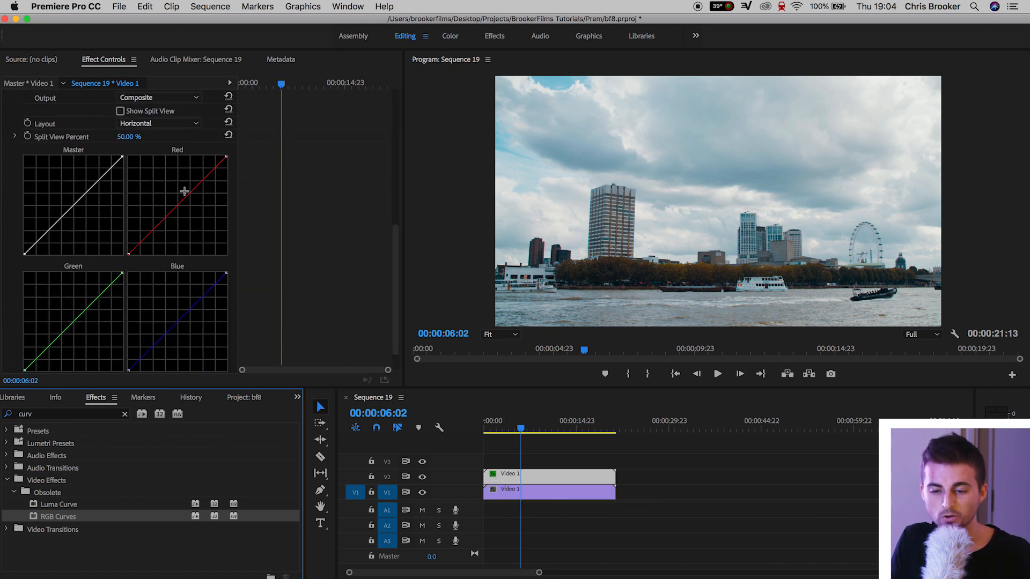
left_click(230, 82)
scroll(322, 216, "down", 3)
left_click_drag(296, 157, 265, 154)
scroll(269, 207, "down", 2)
left_click_drag(310, 264, 324, 274)
mouse_move(134, 259)
left_mouse_down()
mouse_move(150, 264)
mouse_move(120, 283)
mouse_move(156, 264)
mouse_move(117, 253)
mouse_move(143, 264)
left_mouse_up()
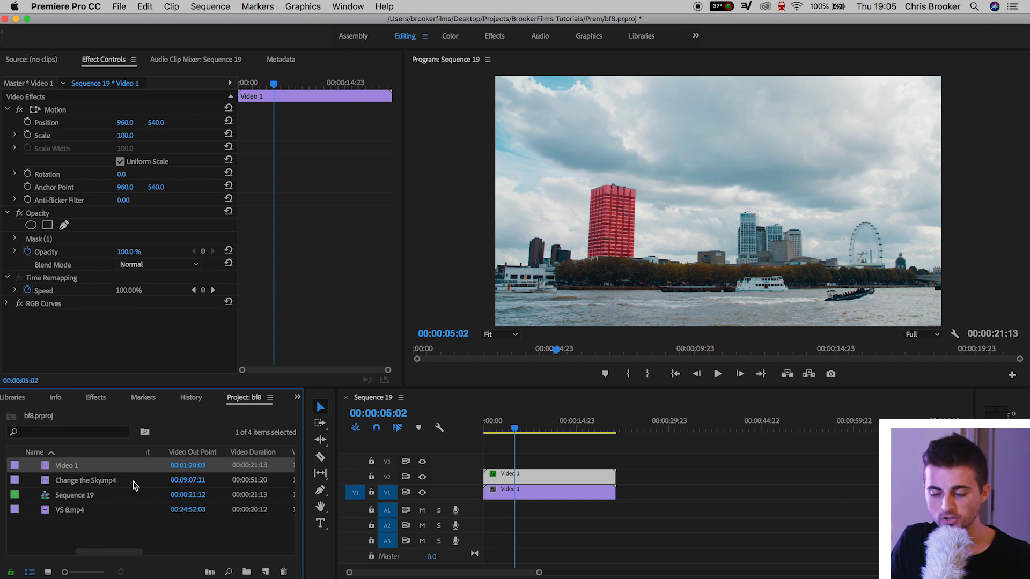
Step: Place Change the Sky.mp4 on V1 directly after Video 1 and preview it up to 00:00:34:09
left_click_drag(102, 485, 622, 492)
left_click_drag(636, 428, 662, 427)
key("space")
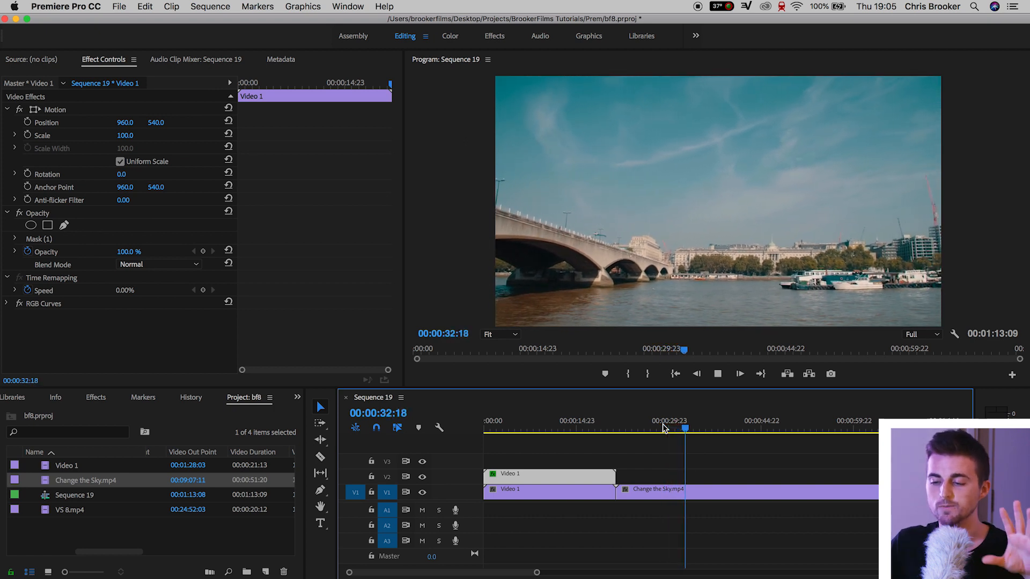
left_click_drag(701, 420, 697, 418)
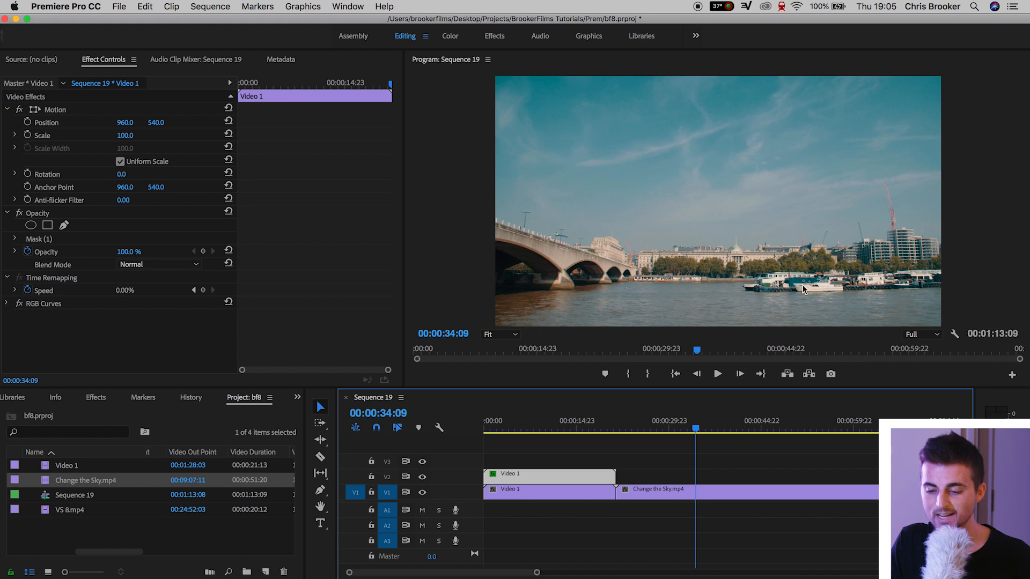
Step: Duplicate the Change the Sky.mp4 clip onto V2 directly above the original
left_click(500, 334)
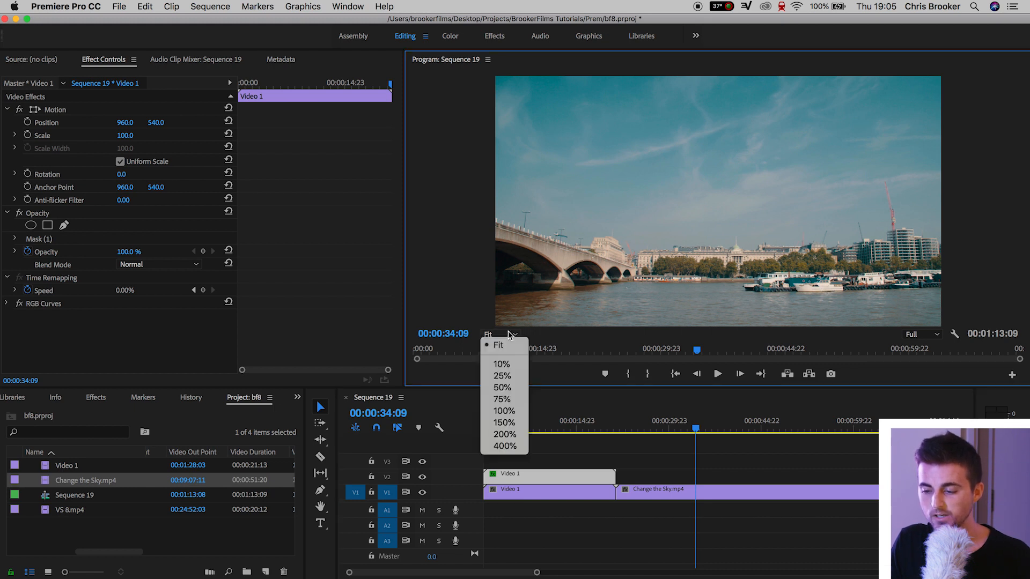
left_click(504, 423)
left_click_drag(1021, 198, 1017, 246)
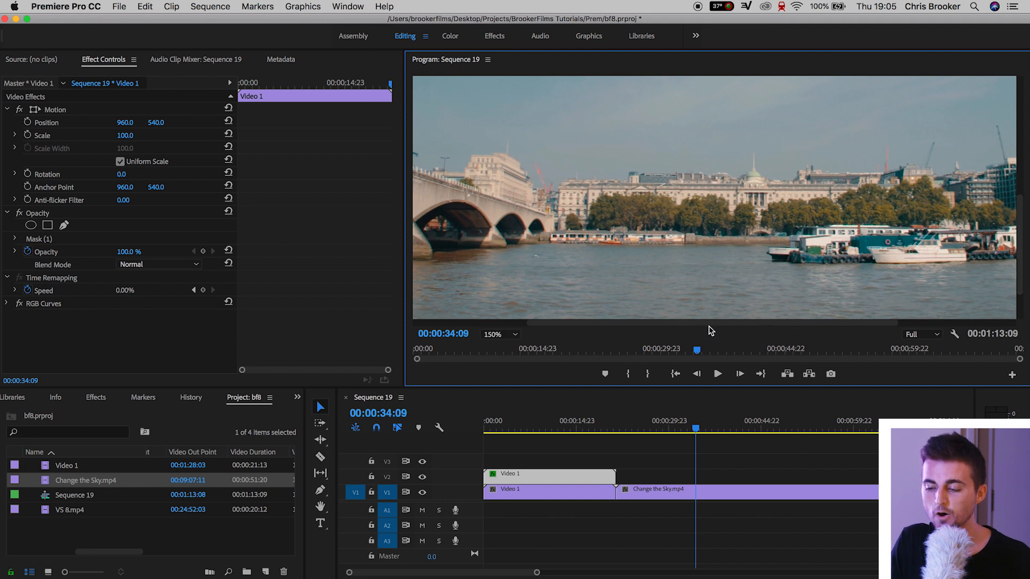
left_click_drag(700, 325, 799, 326)
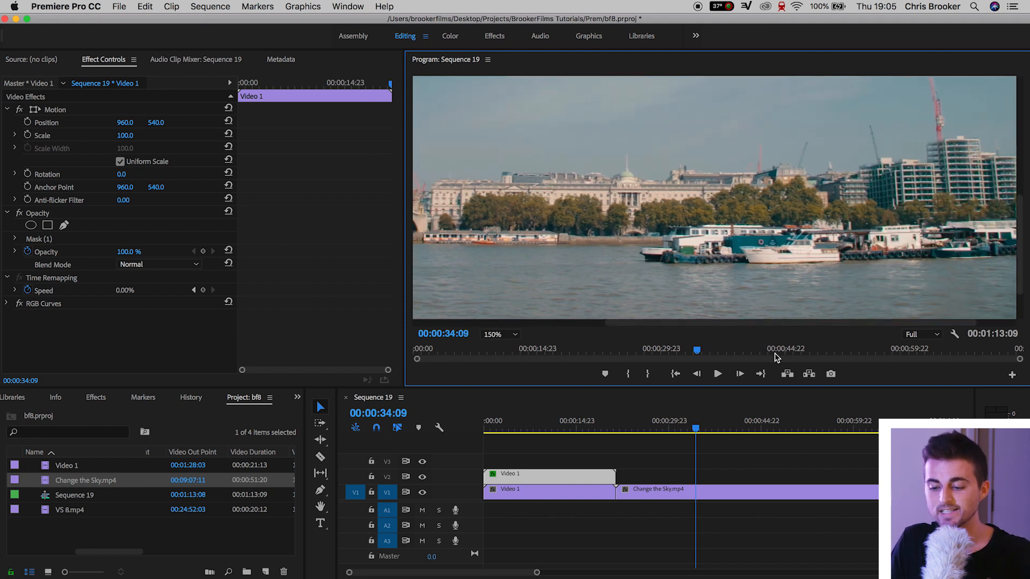
left_click(671, 494)
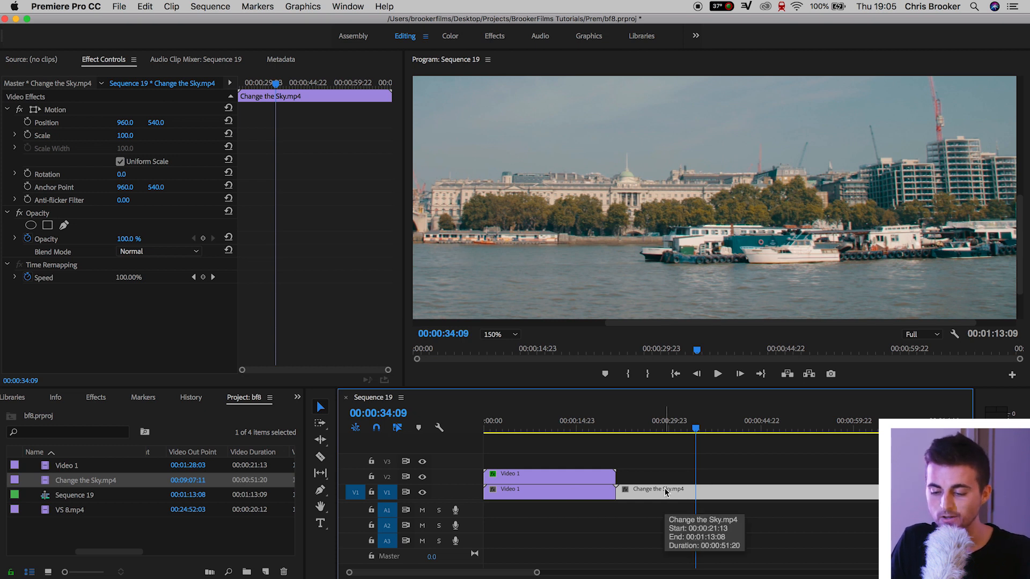
left_click_drag(664, 488, 665, 478)
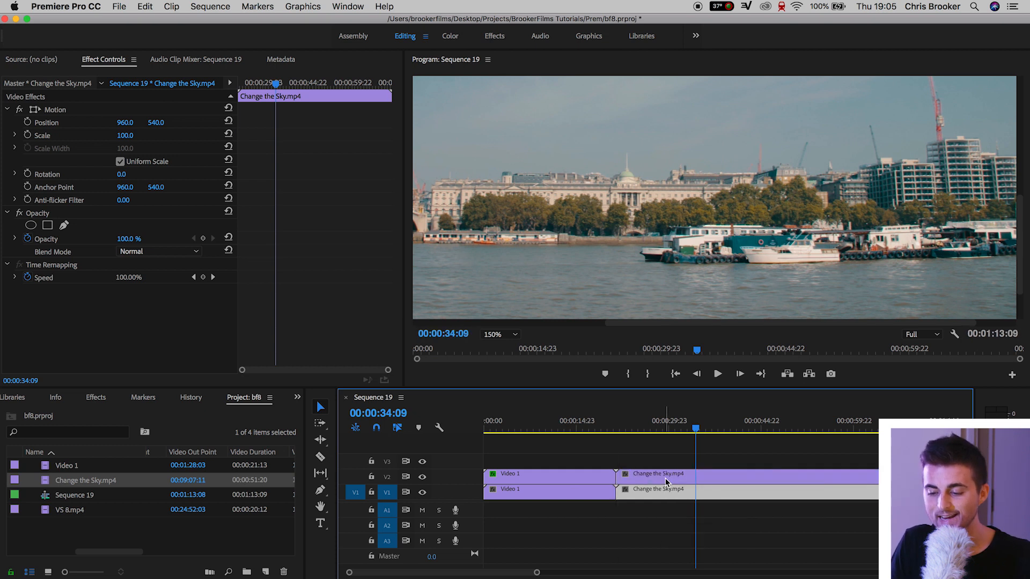
Step: Move the playhead to 00:00:34:16 and add a free-draw Bezier opacity mask to the Change the Sky.mp4 clip on V2
left_click(693, 429)
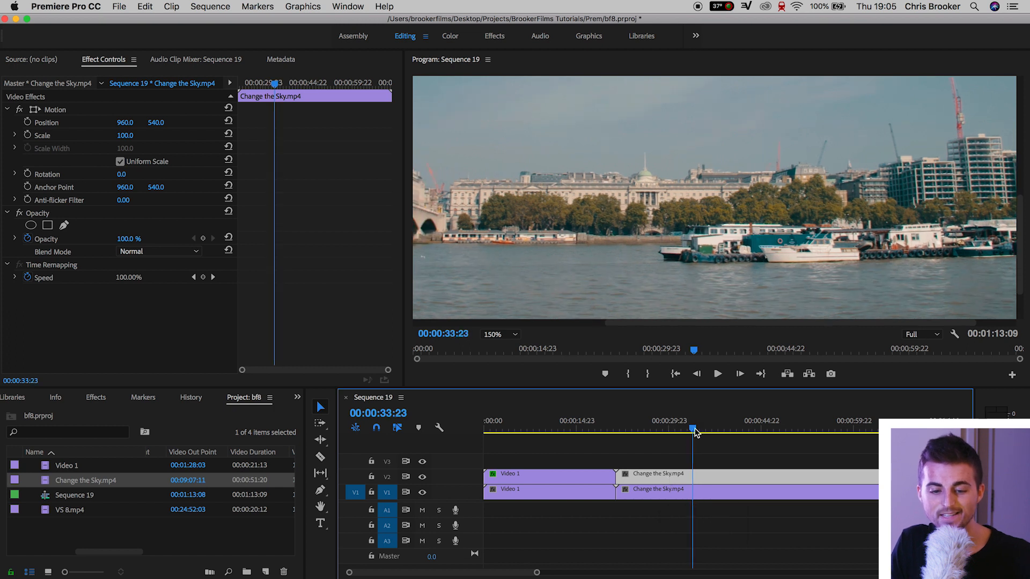
left_click(698, 429)
left_click(42, 215)
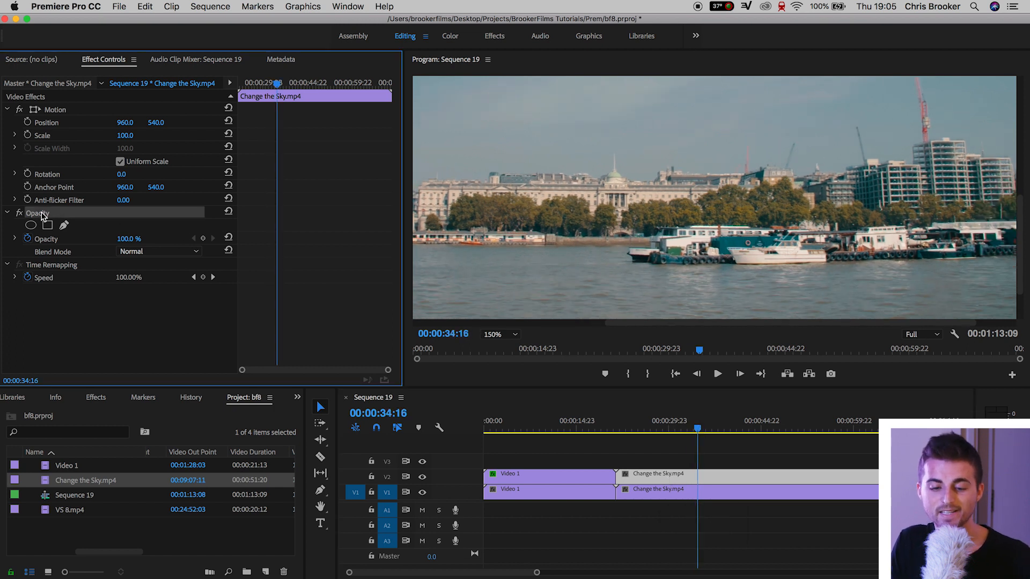
left_click(65, 226)
Step: Outline the white boat with a closed mask path and set its Mask Feather to 0
left_click(507, 338)
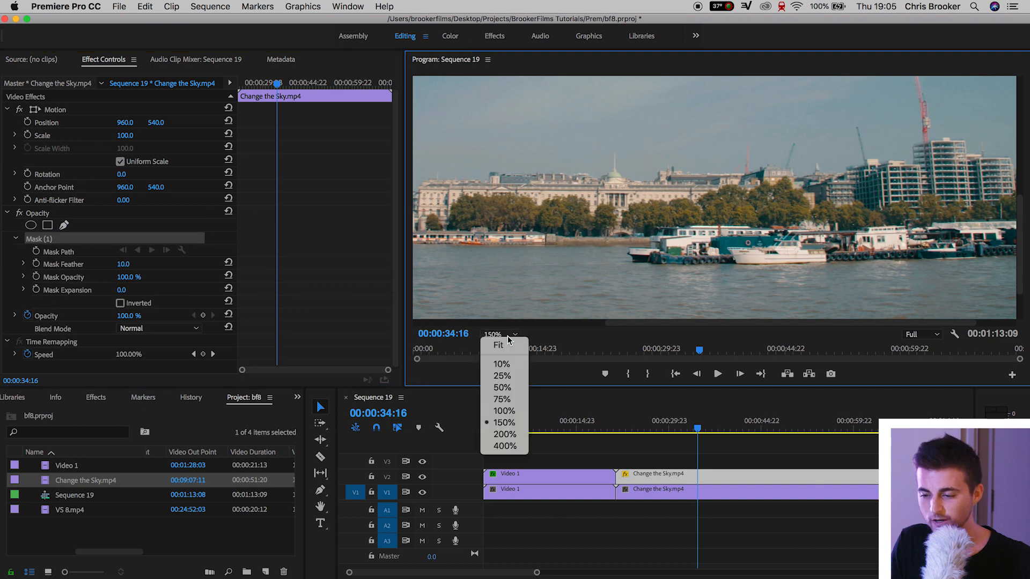
left_click(505, 445)
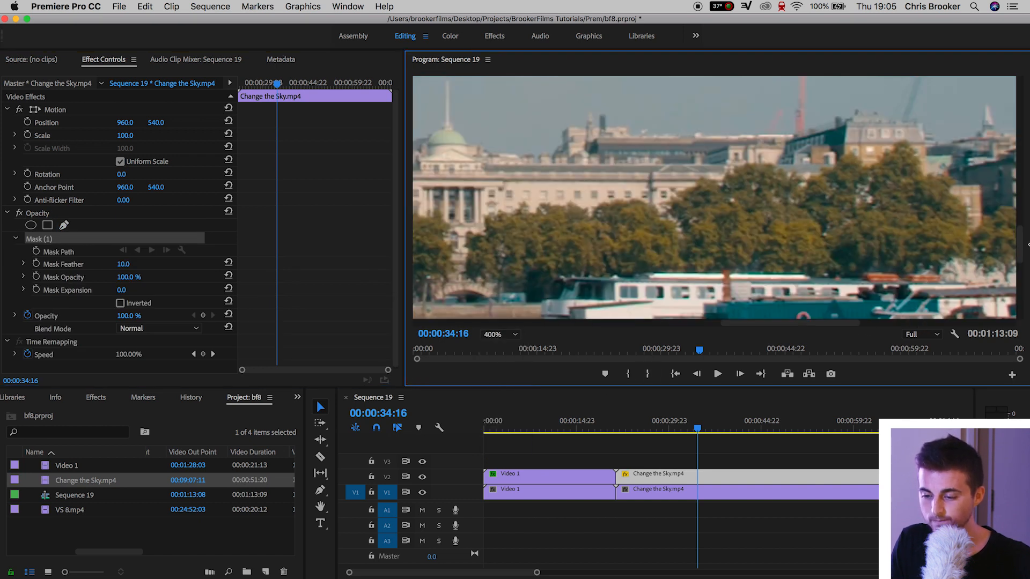
left_click_drag(1023, 246, 1022, 271)
left_click_drag(808, 324, 855, 323)
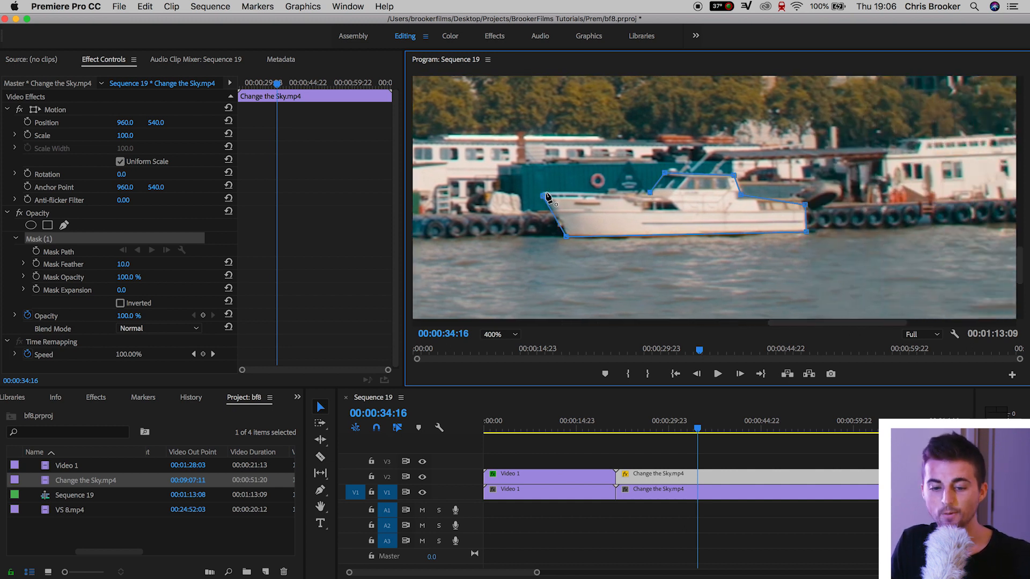
left_click(544, 196)
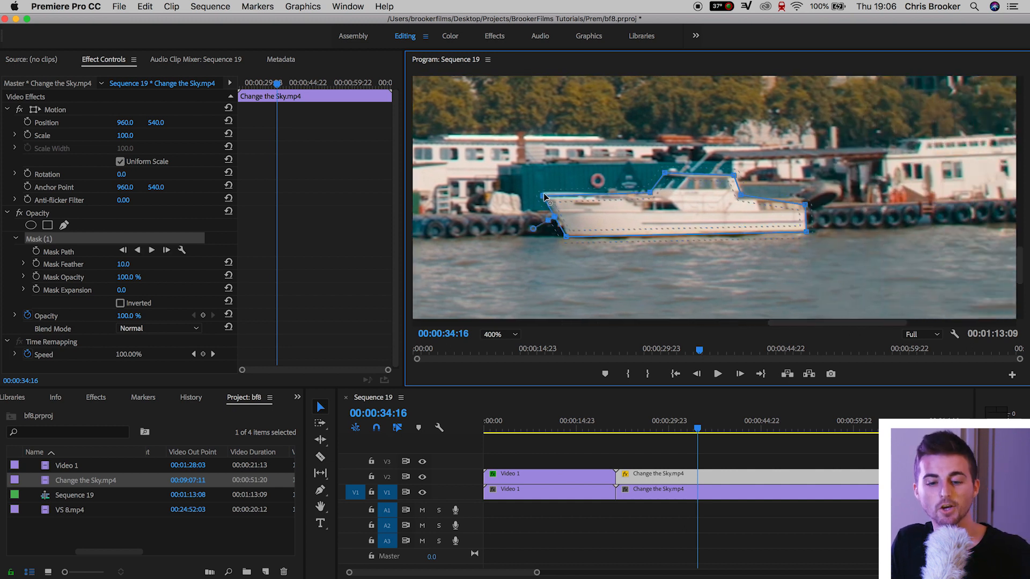
left_click_drag(123, 264, 117, 279)
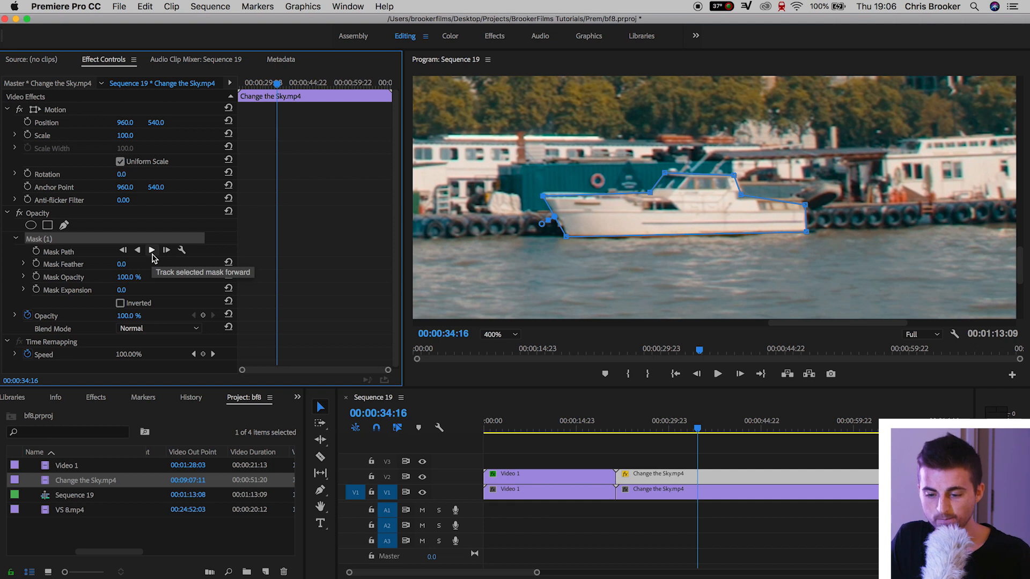
Step: Set the program preview to 100% and track the boat's mask path forward from 00:00:34:16 to 00:00:38:03
left_click(498, 334)
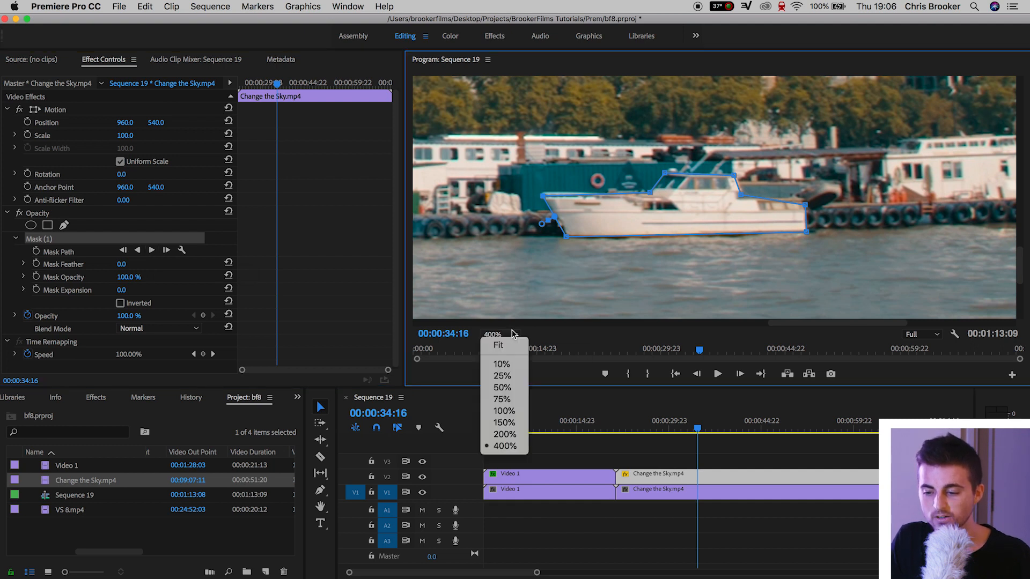
left_click(499, 416)
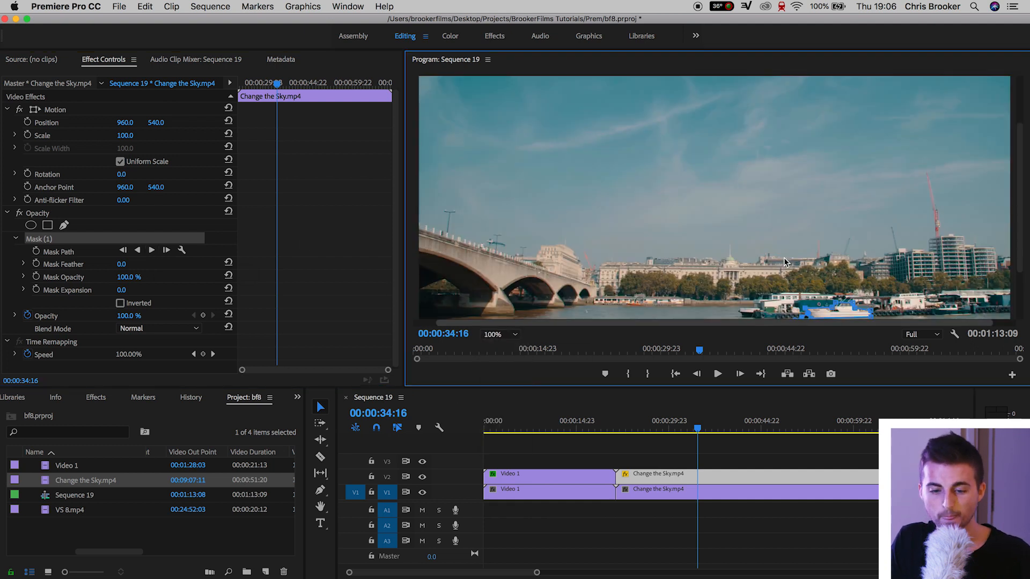
left_click_drag(1019, 222, 1020, 236)
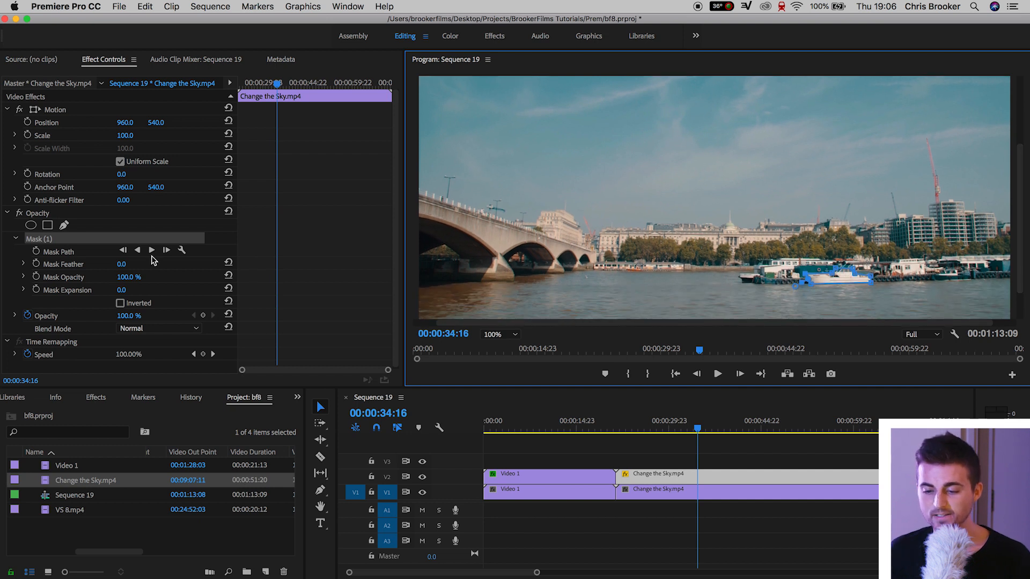
left_click(152, 250)
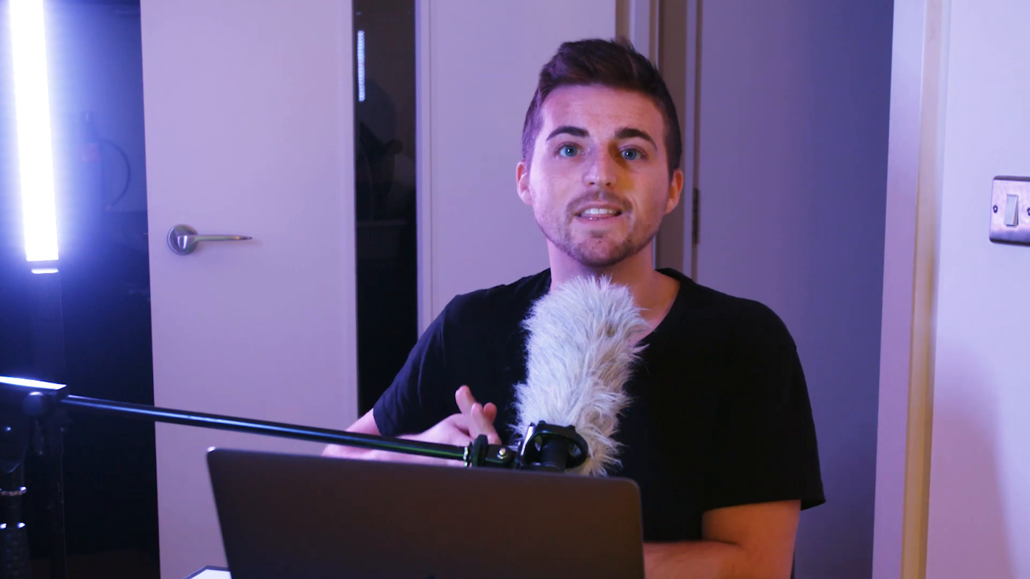
Step: Examine the tracked Mask Path keyframes up close, scrubbing back from 00:00:38:03 to 00:00:36:11
key("=")
key("=")
key("=")
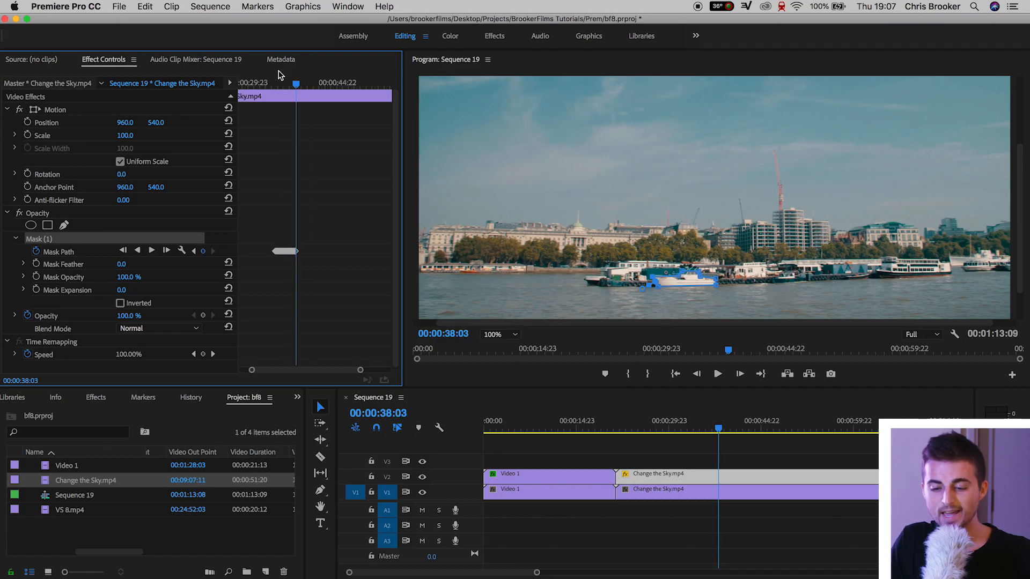
left_click_drag(278, 72, 275, 72)
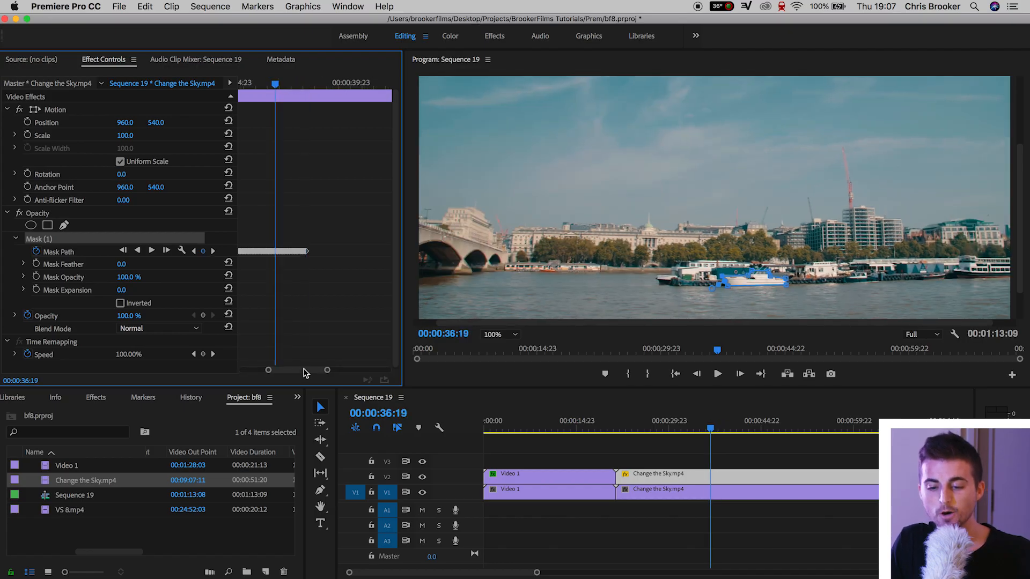
left_click_drag(304, 371, 299, 371)
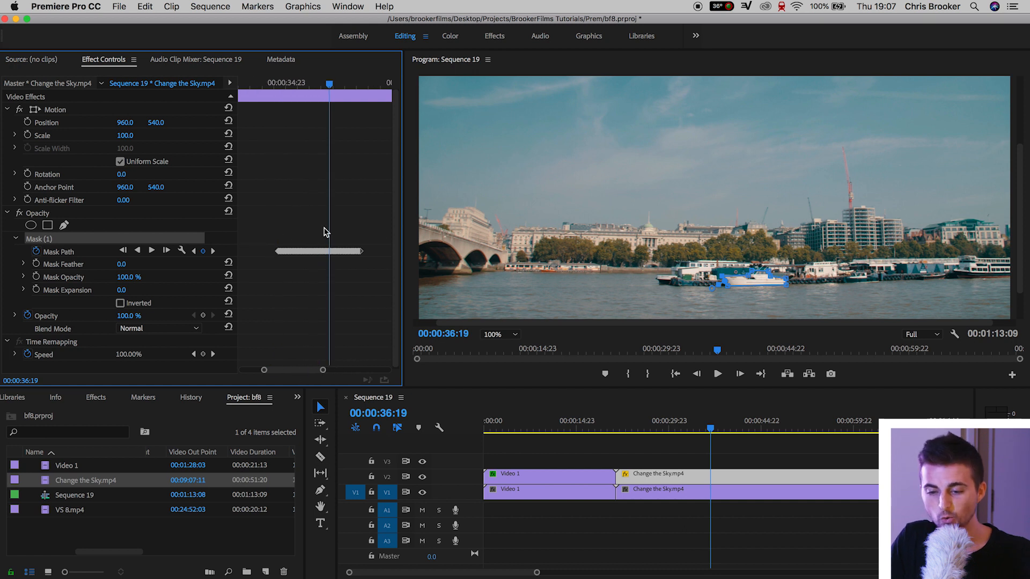
key("=")
key("=")
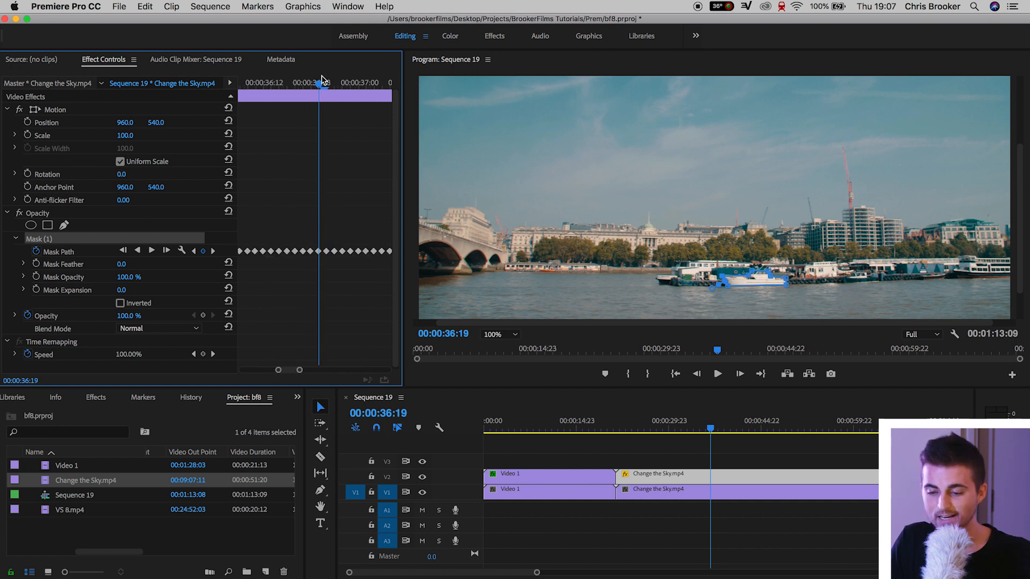
left_click_drag(322, 79, 258, 82)
Step: Magnify the preview to 200% and scrub to 00:00:37:06 to check how the mask follows the boat
left_click(500, 335)
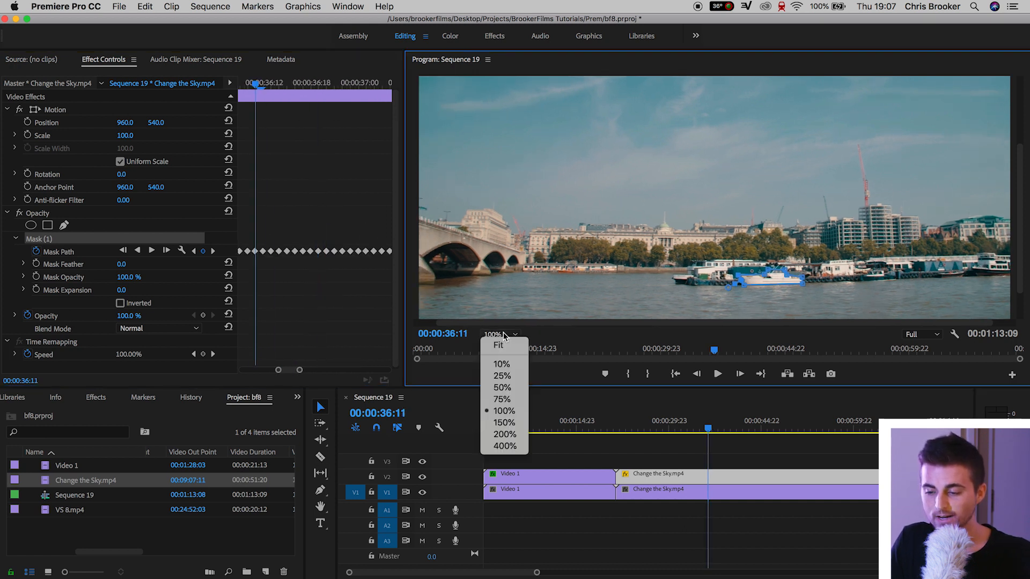
left_click(504, 435)
left_click_drag(1016, 172, 1018, 238)
left_click_drag(320, 81, 269, 102)
key("minus")
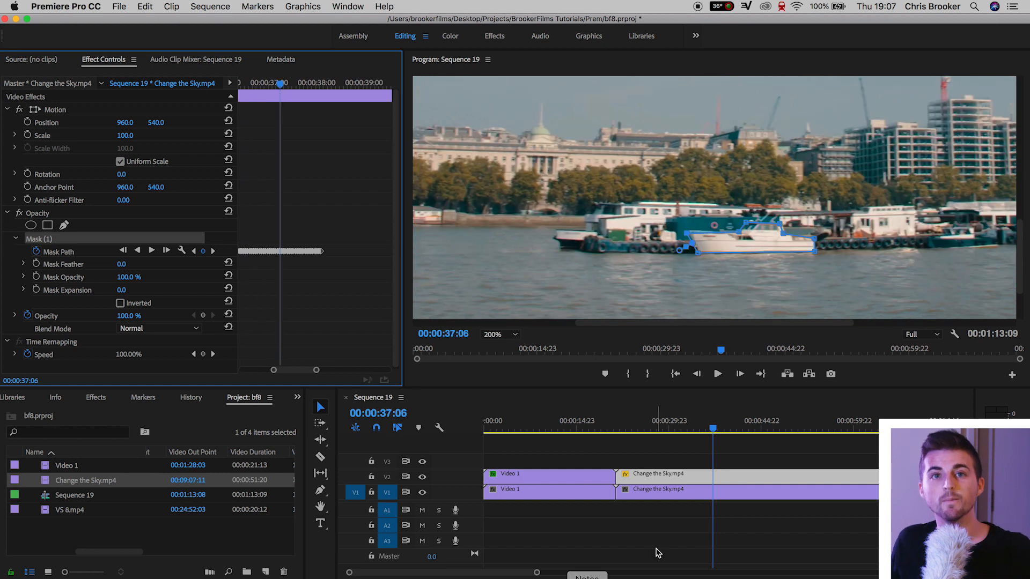
Step: Apply the RGB Curves effect to the masked Change the Sky.mp4 clip on V2
scroll(657, 531, "right", 1)
left_click(558, 477)
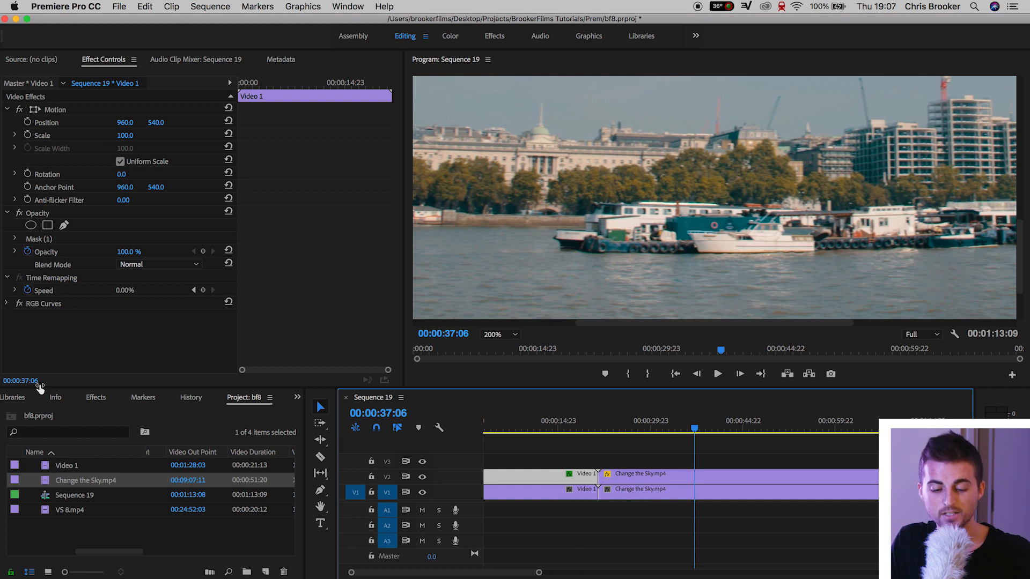
left_click(105, 399)
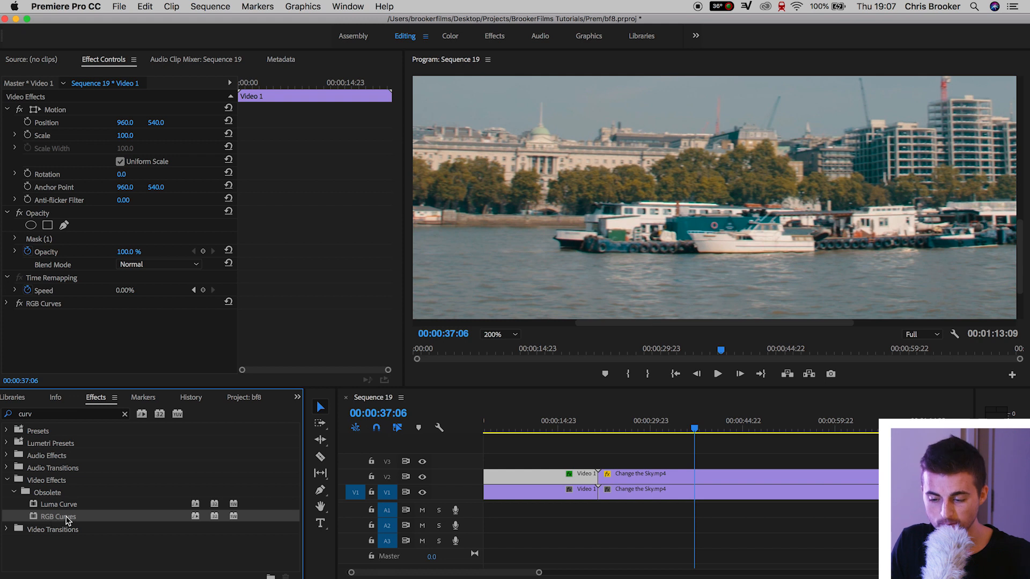
left_click_drag(735, 476, 734, 478)
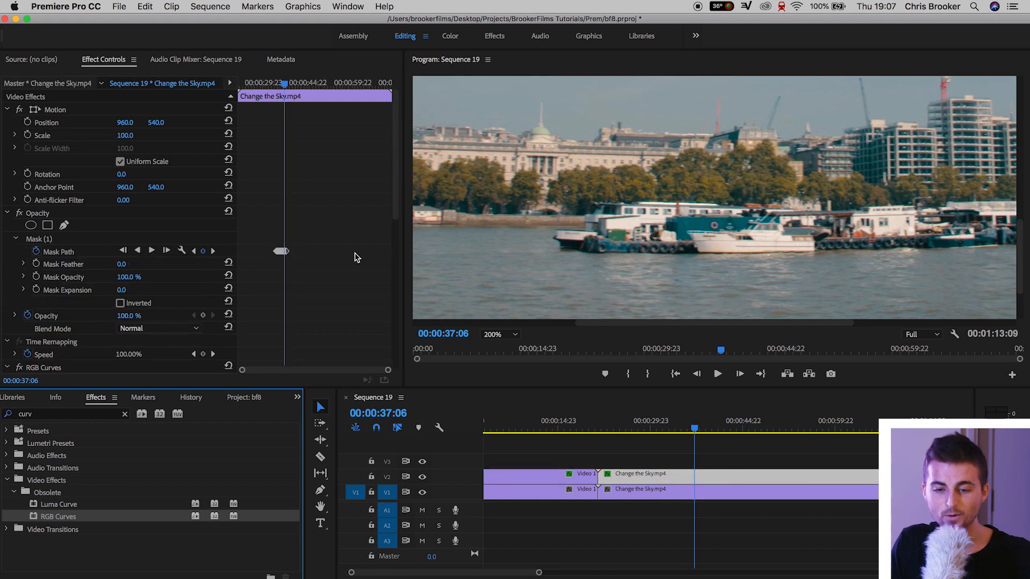
Step: Bend the Red, Green and Blue curves of RGB Curves downward to recolor the masked boat orange
scroll(348, 265, "down", 5)
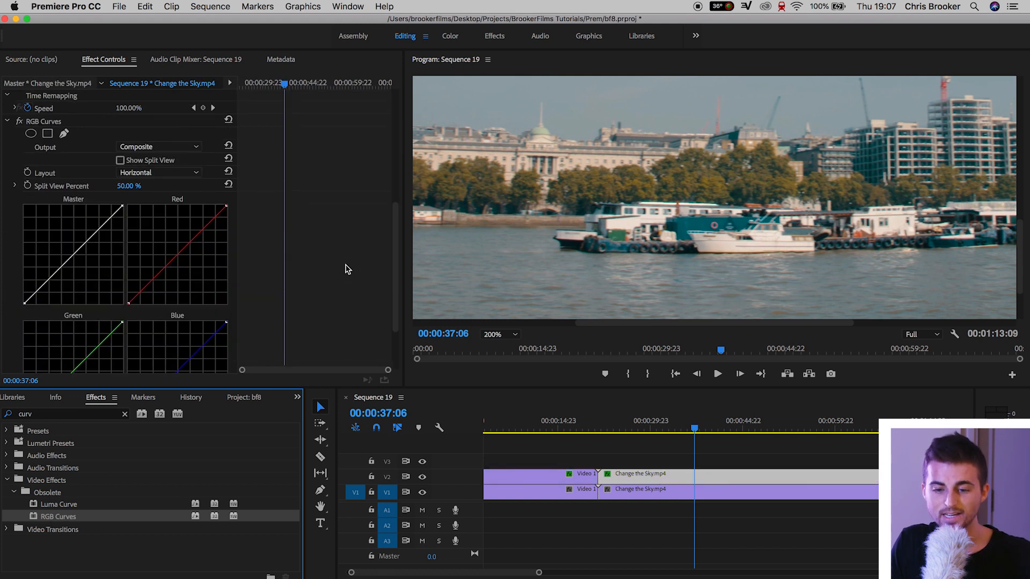
left_click(230, 83)
left_click_drag(292, 244, 310, 251)
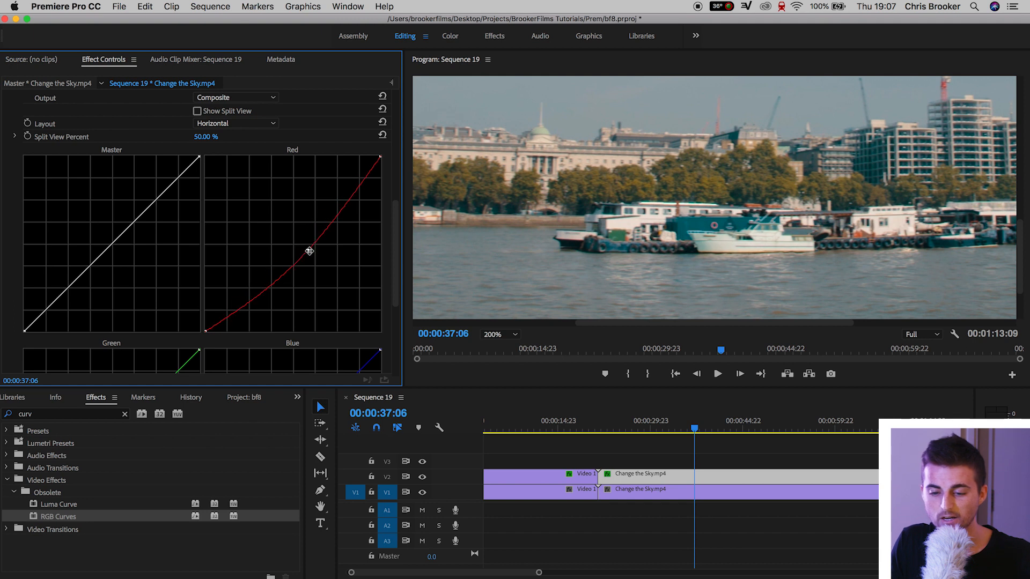
scroll(316, 256, "down", 3)
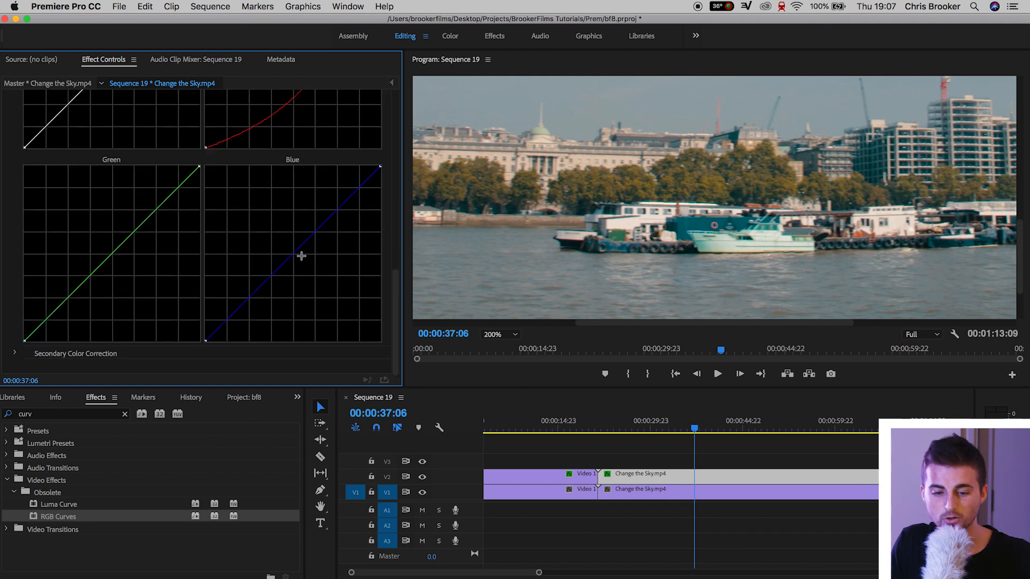
left_click_drag(97, 269, 139, 281)
Step: Fit the whole frame in the preview and play the recolored boat from around 00:00:35:20
left_click(499, 334)
left_click(498, 336)
left_click(706, 427)
left_click_drag(707, 425, 683, 428)
key("space")
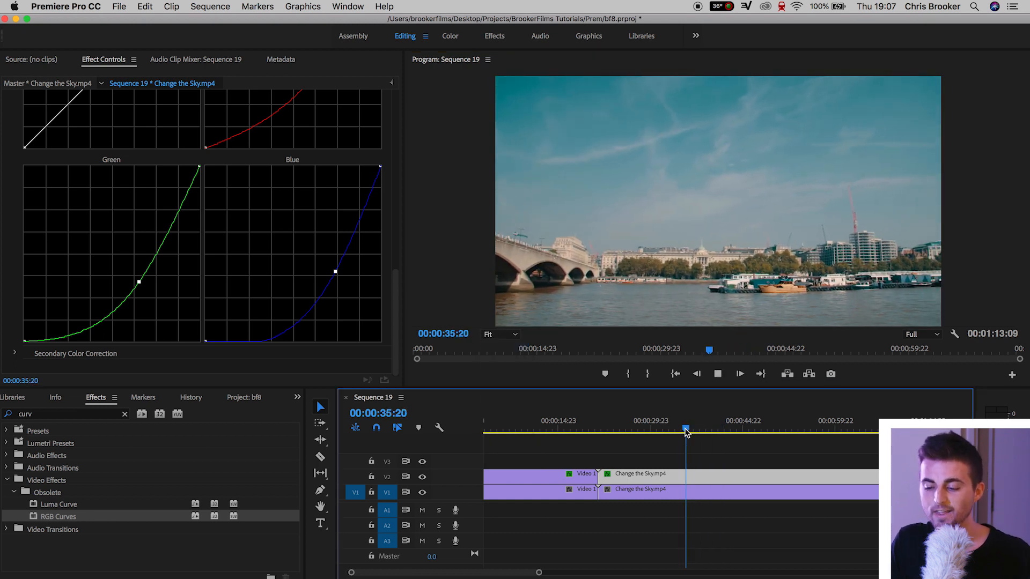